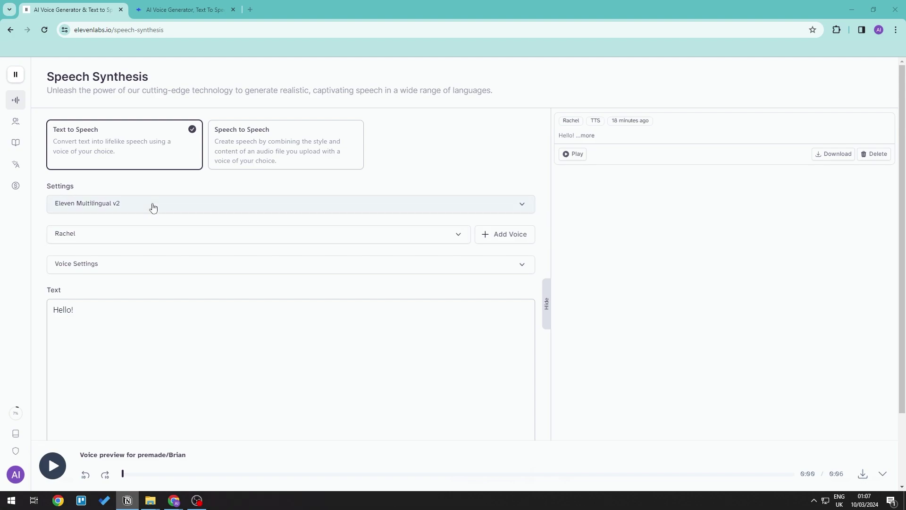
Switch to the Speechify homepage, with its four sample English voices and free trial offer
left_click(175, 10)
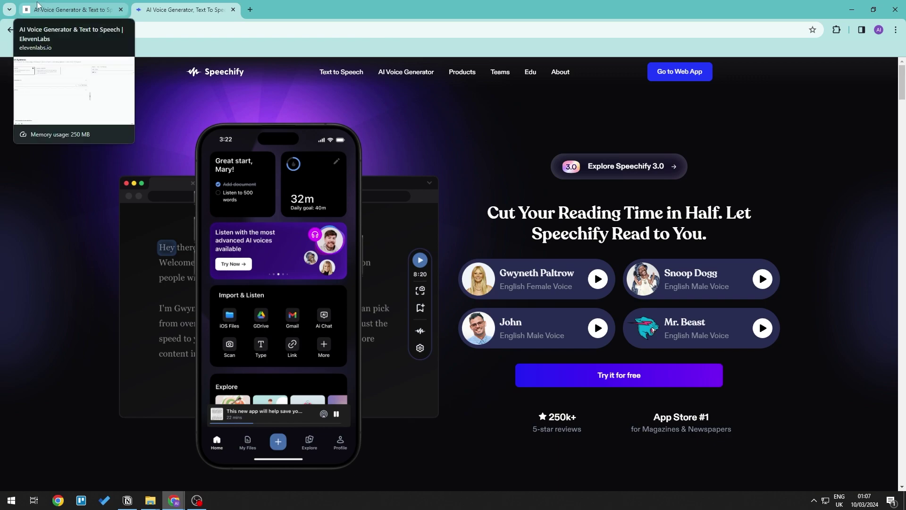
Return to ElevenLabs Speech Synthesis, set to Eleven Multilingual v2, Rachel and 'Hello!'
left_click(68, 4)
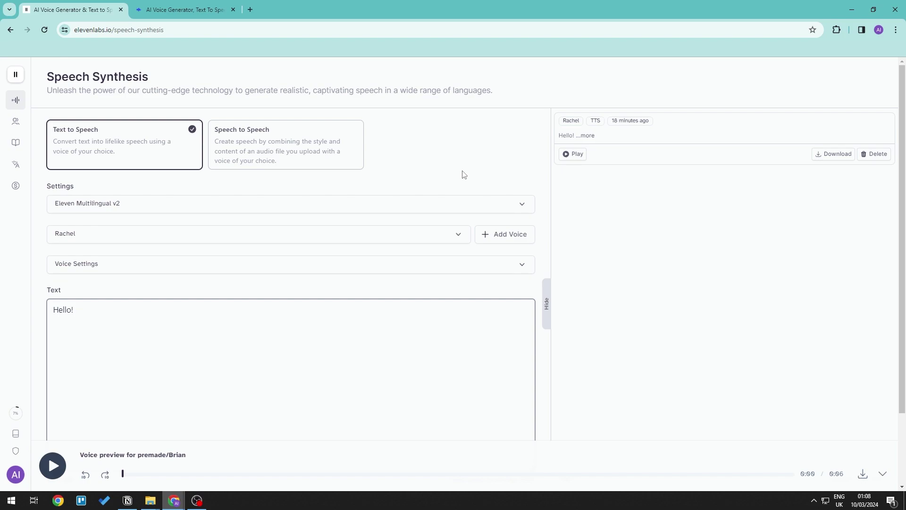
Glance at the Speechify homepage, then return to ElevenLabs with its Rachel 'Hello!' history clip
left_click(180, 7)
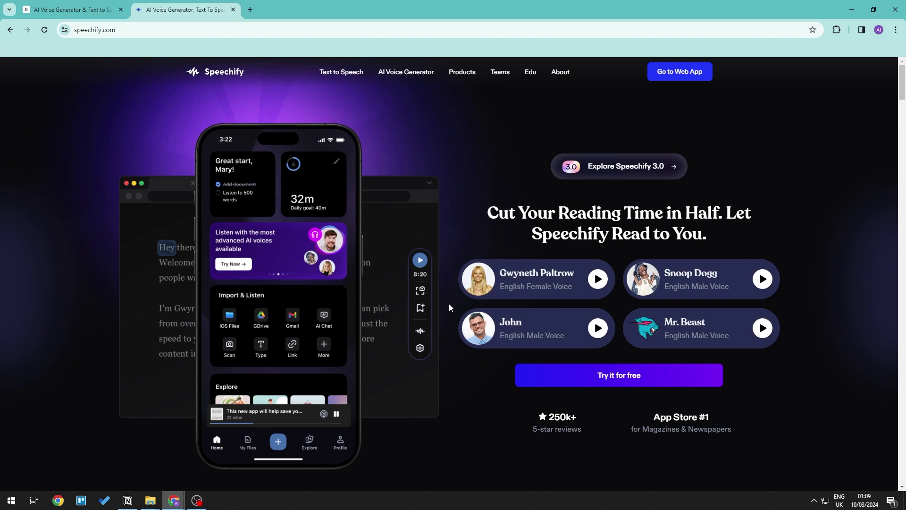
left_click(66, 8)
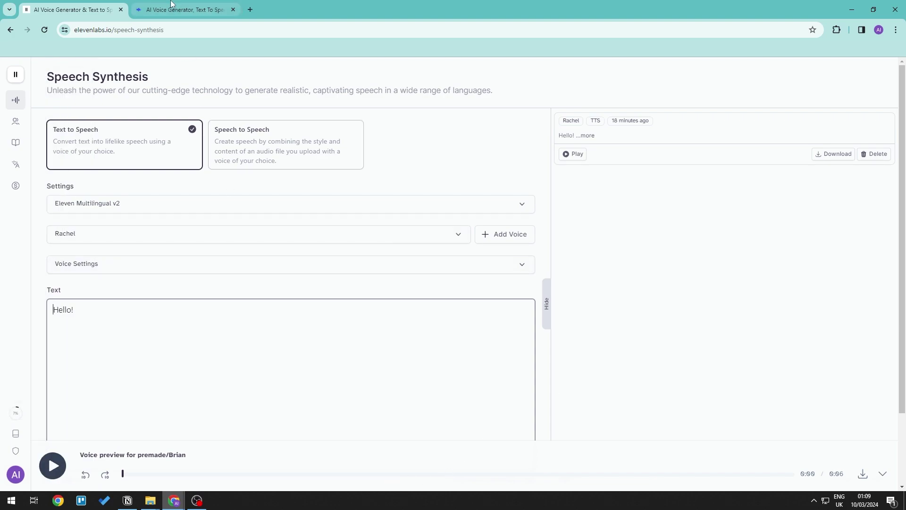
Bring up the Speechify homepage, 'Cut Your Reading Time in Half', for comparison
left_click(184, 9)
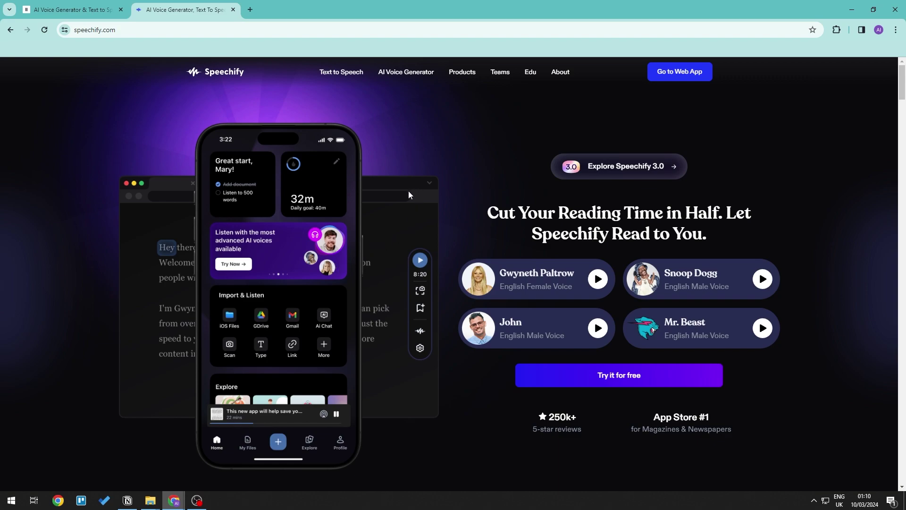
left_click(61, 5)
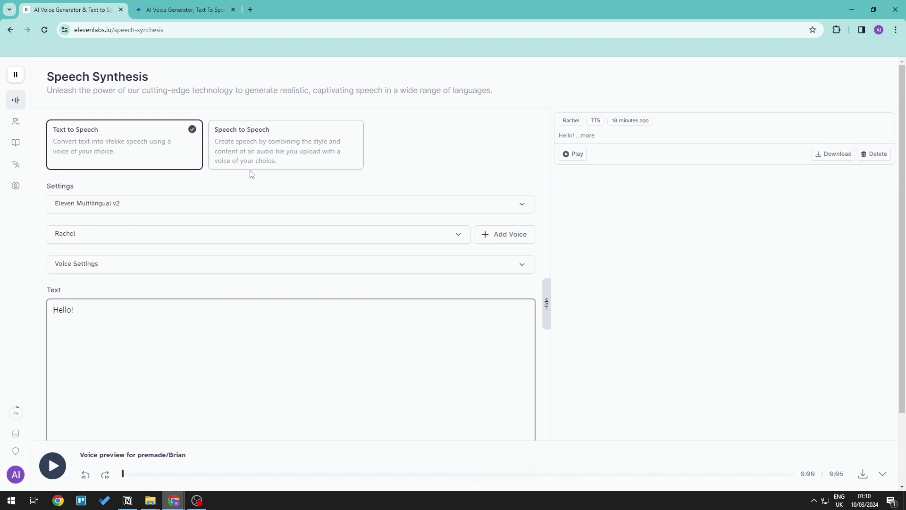
left_click(162, 213)
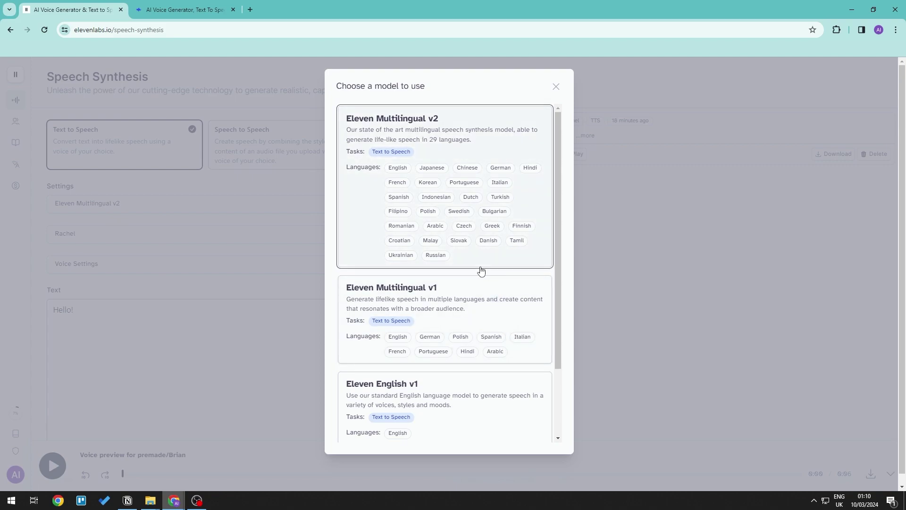
scroll(477, 312, "down", 2)
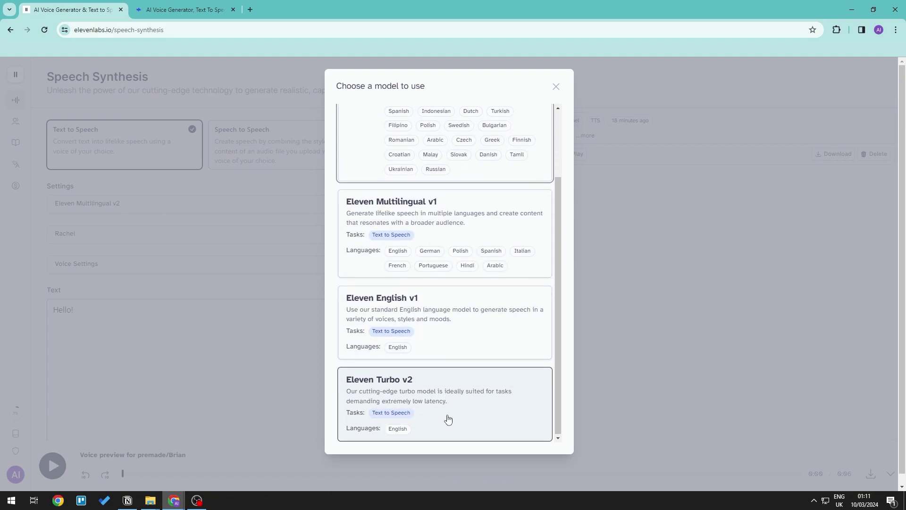
scroll(446, 411, "up", 2)
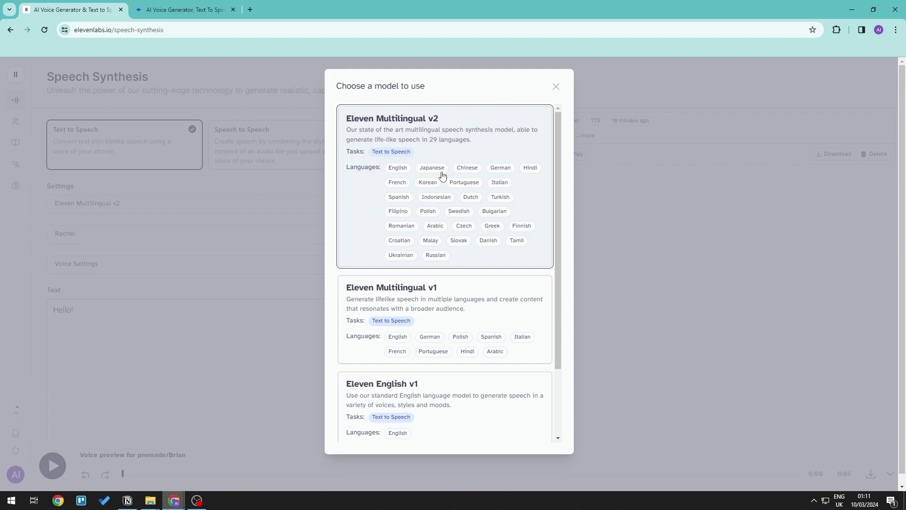
left_click(266, 171)
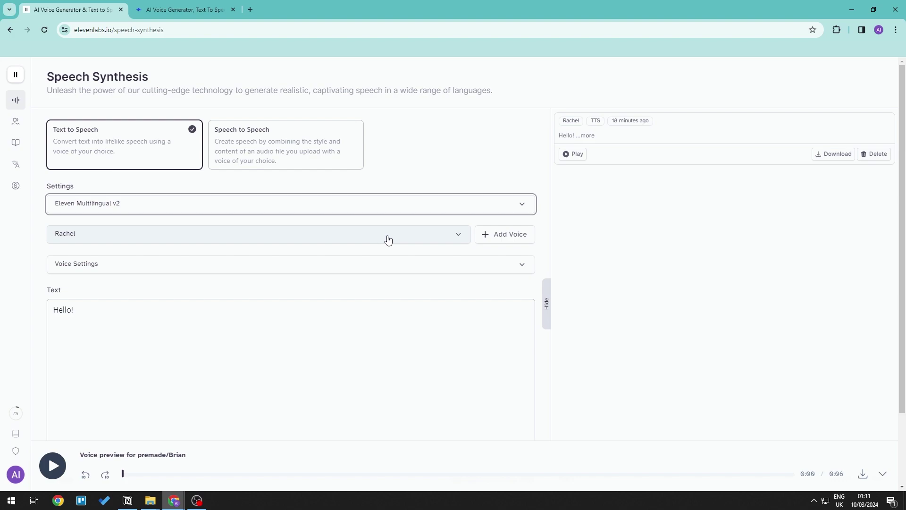
Browse the list of available voices and keep Rachel selected
left_click(386, 238)
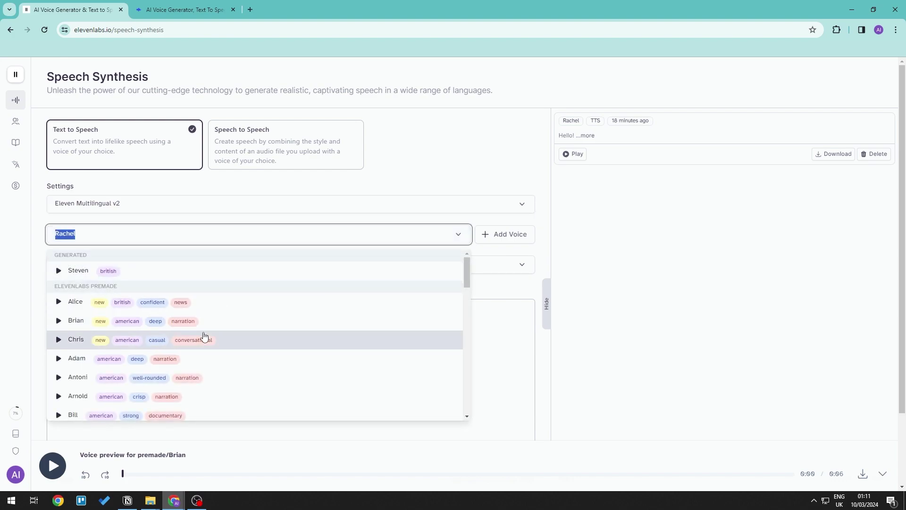
scroll(205, 337, "down", 8)
scroll(188, 350, "down", 6)
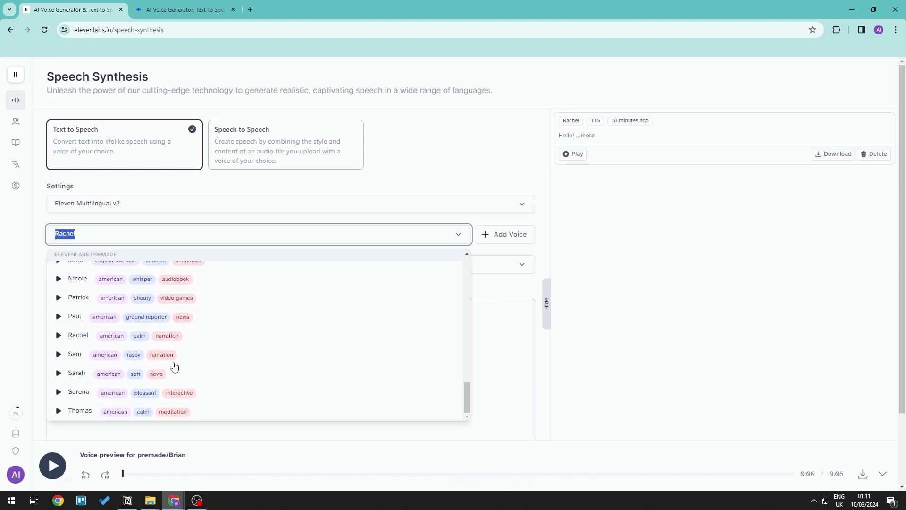
scroll(162, 330, "up", 10)
left_click(30, 285)
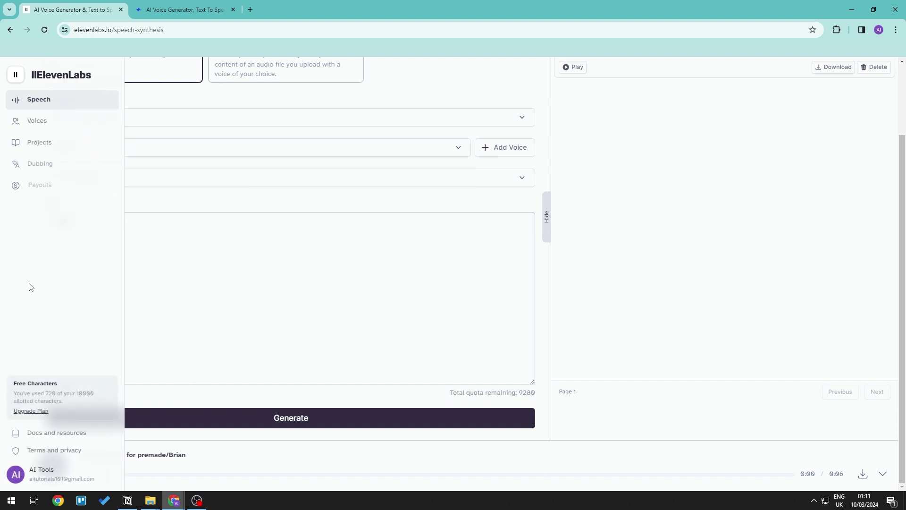
Expand Voice Settings to show the Stability, Clarity + Similarity and Style Exaggeration sliders
scroll(217, 231, "up", 2)
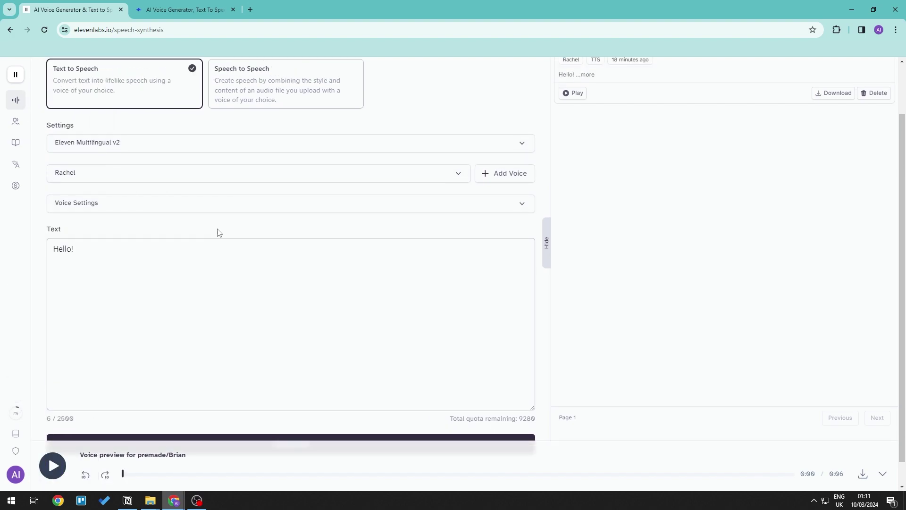
left_click(142, 270)
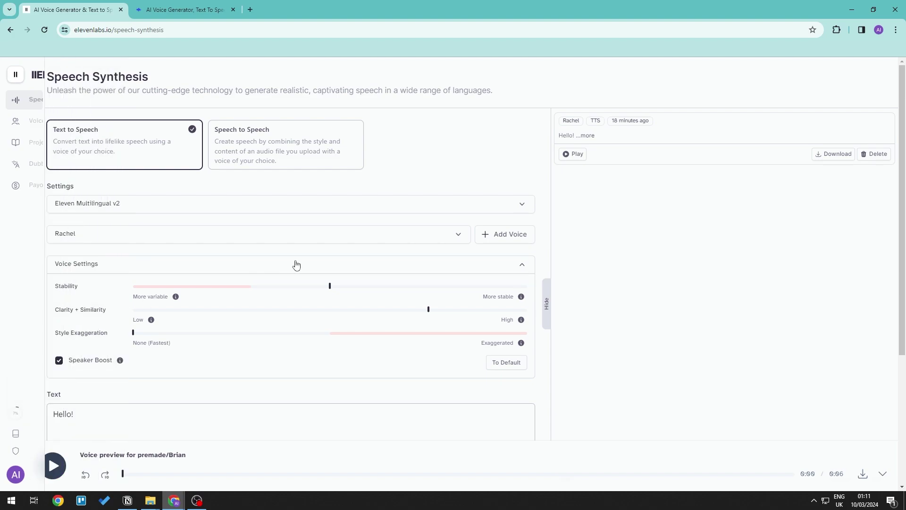
scroll(228, 314, "down", 2)
left_click(339, 358)
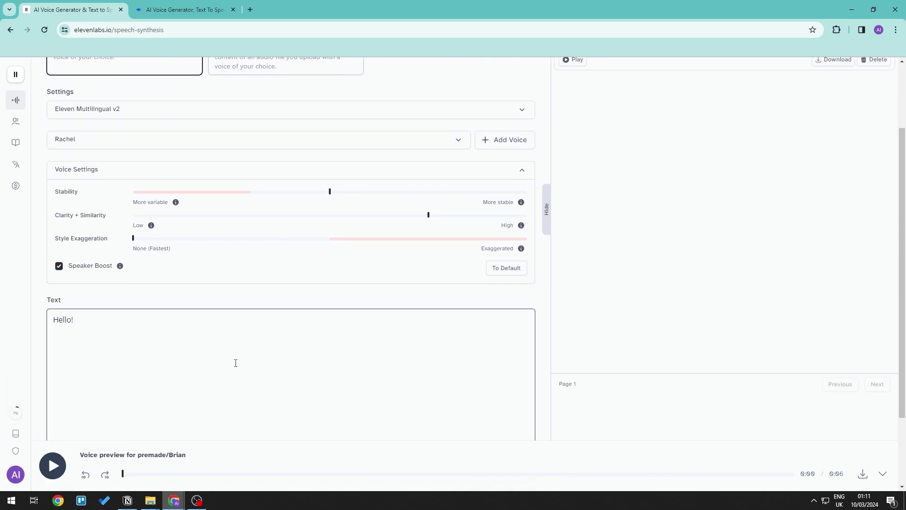
scroll(240, 334, "down", 2)
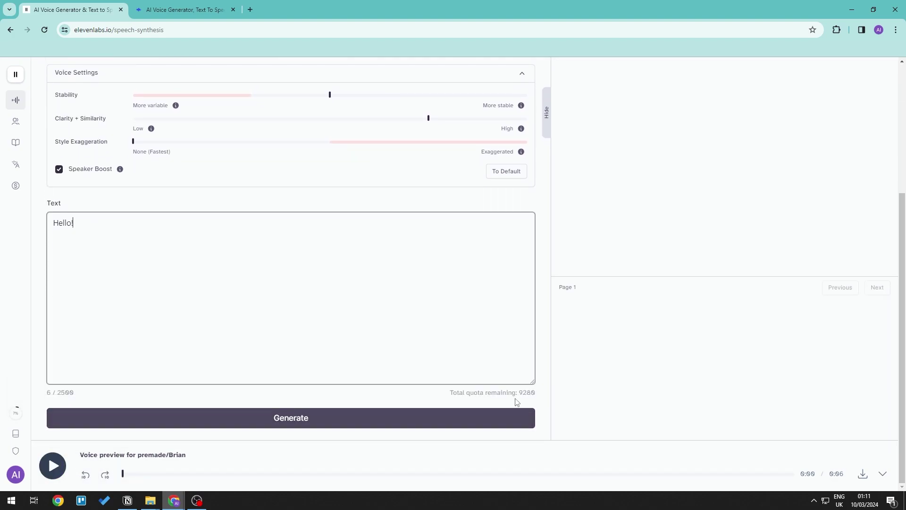
scroll(479, 370, "up", 4)
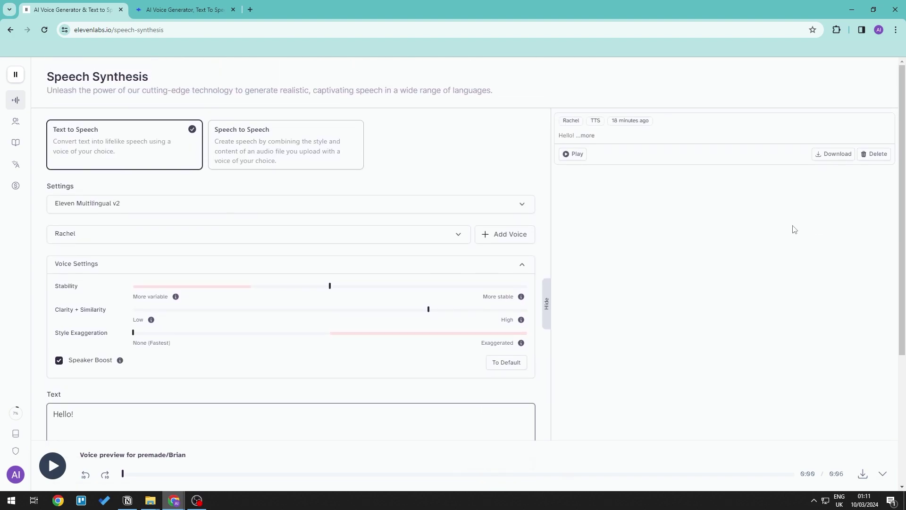
Open VoiceLab, showing the custom voice Steven, and highlight part of its description
mouse_move(27, 129)
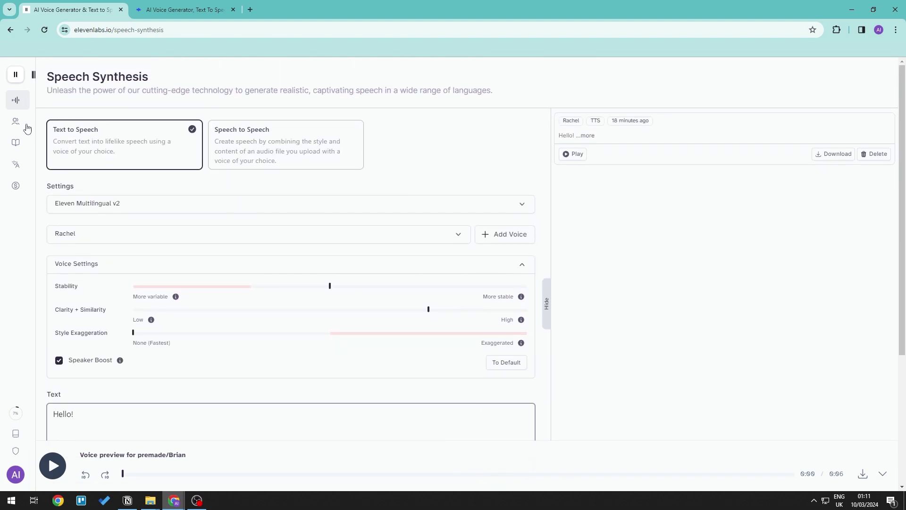
left_click(16, 127)
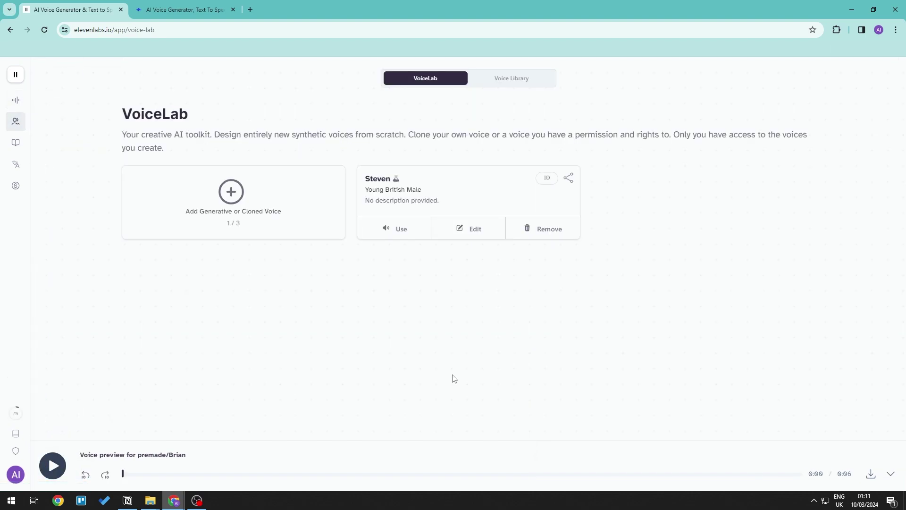
left_click_drag(442, 136, 518, 136)
left_click(716, 205)
Browse the Voice Library's weekly top picks and community voices like Irem and Cristian Medina
left_click(519, 84)
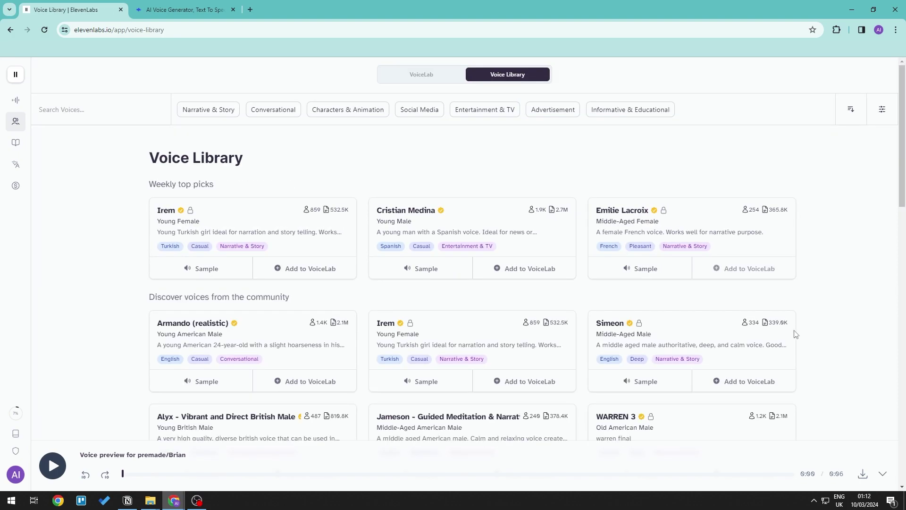
scroll(722, 317, "down", 13)
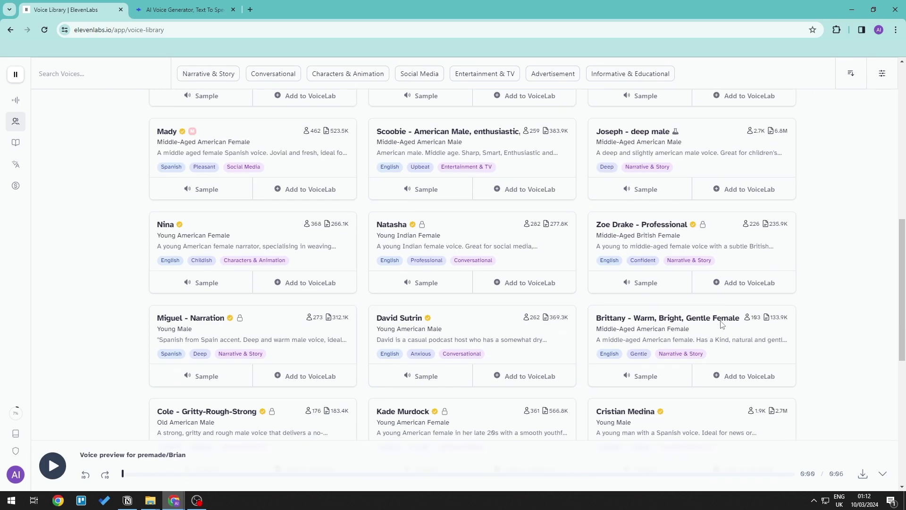
scroll(721, 325, "down", 5)
scroll(713, 331, "up", 18)
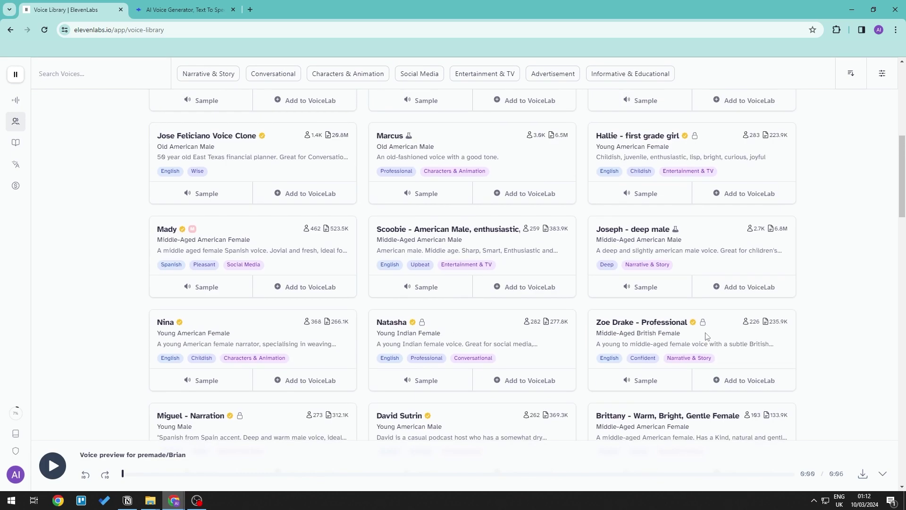
Open the Projects page, which notes a Creator tier subscription is required
left_click(22, 145)
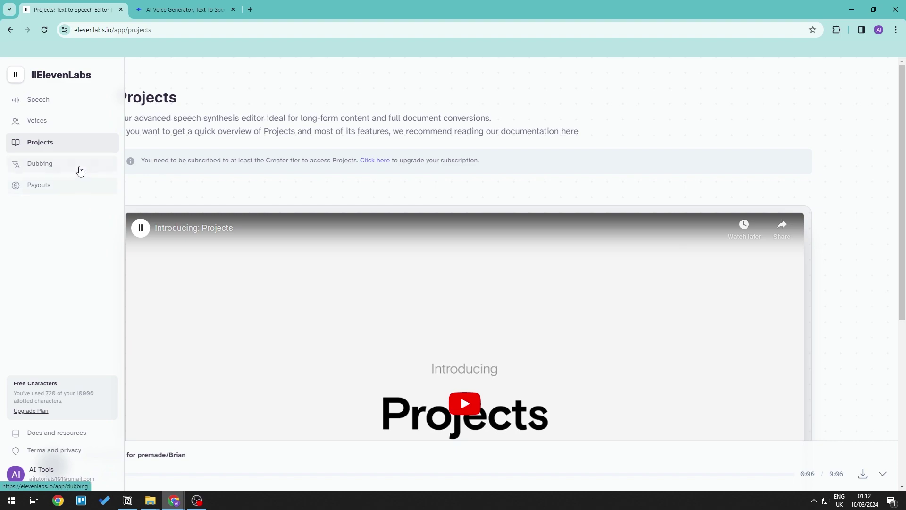
Open Dubbing and scroll to the new-dub form with project name, languages and file upload
left_click(76, 169)
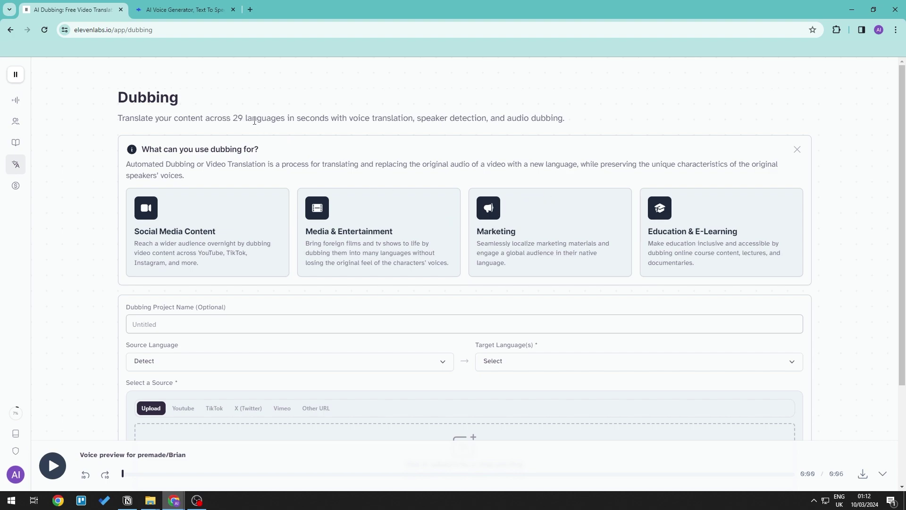
scroll(302, 330, "down", 1)
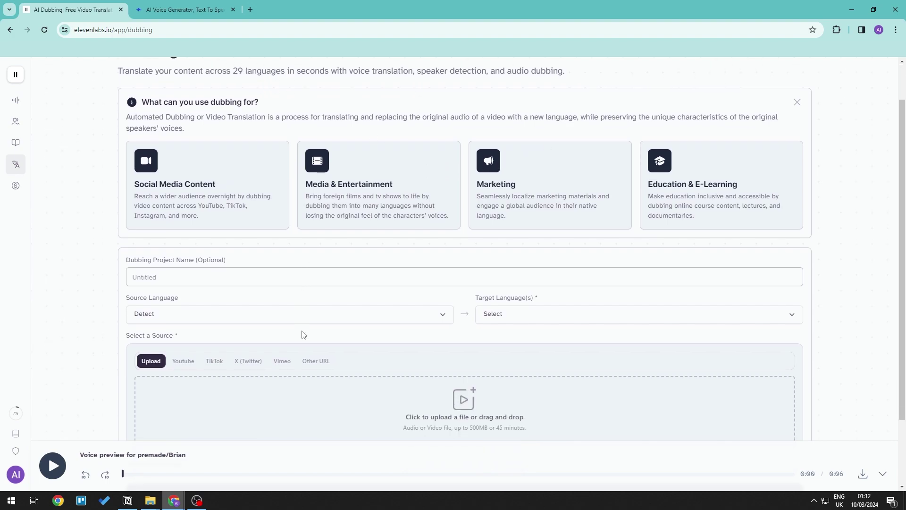
scroll(536, 366, "up", 1)
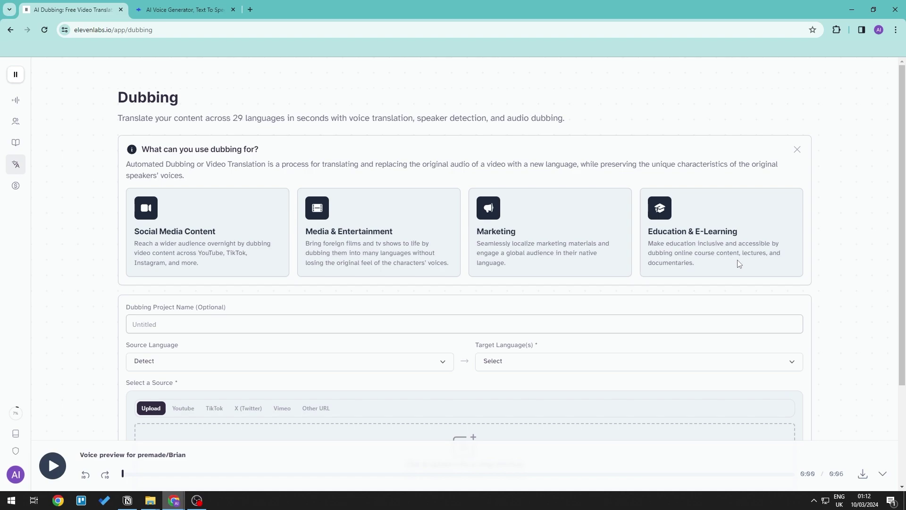
scroll(756, 245, "down", 3)
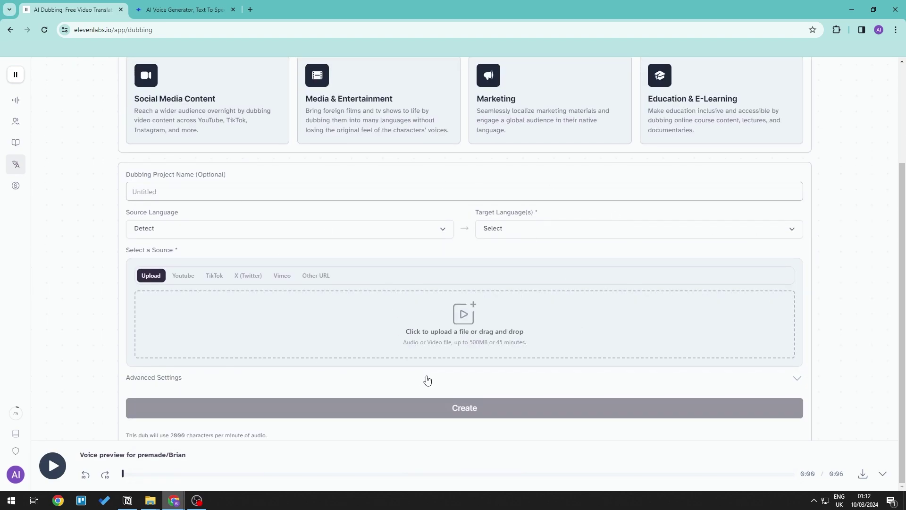
On Speechify, show Products > AI Voice Studio: Voice Over, Cloning, Dubbing, Transcription, Avatar
left_click(149, 5)
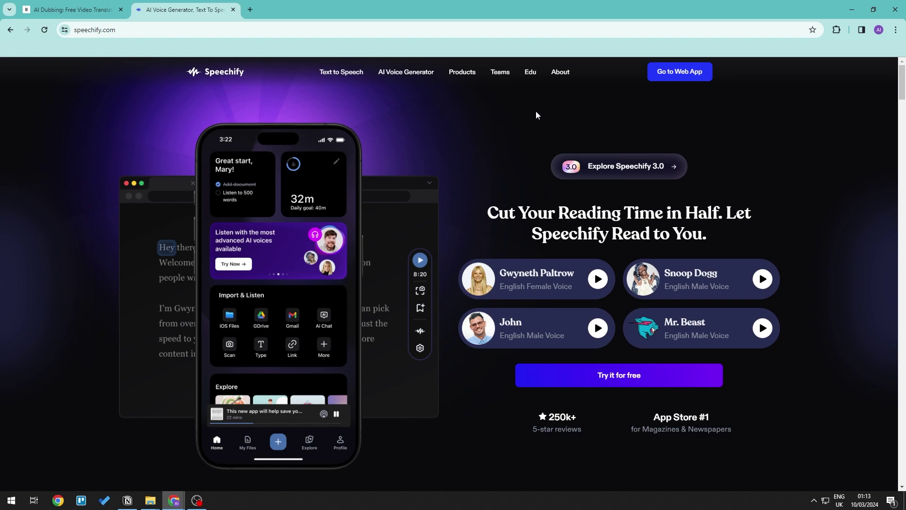
mouse_move(461, 77)
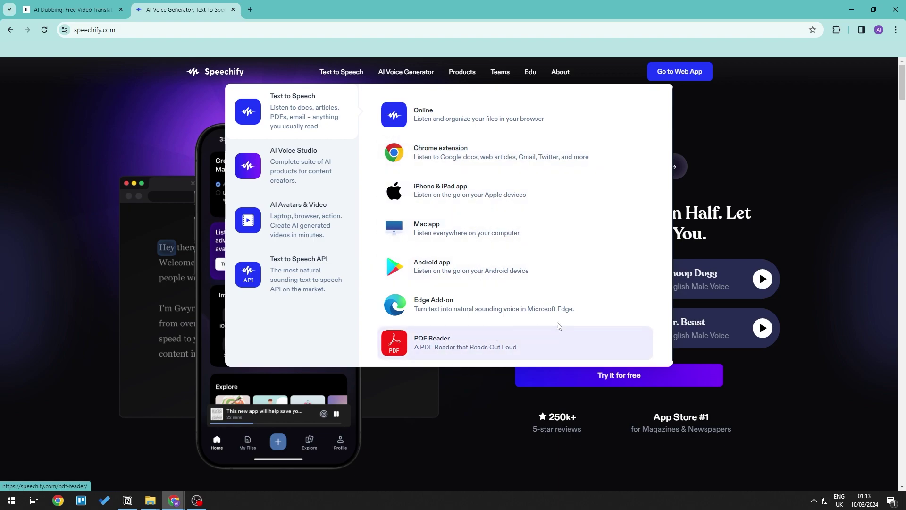
mouse_move(314, 173)
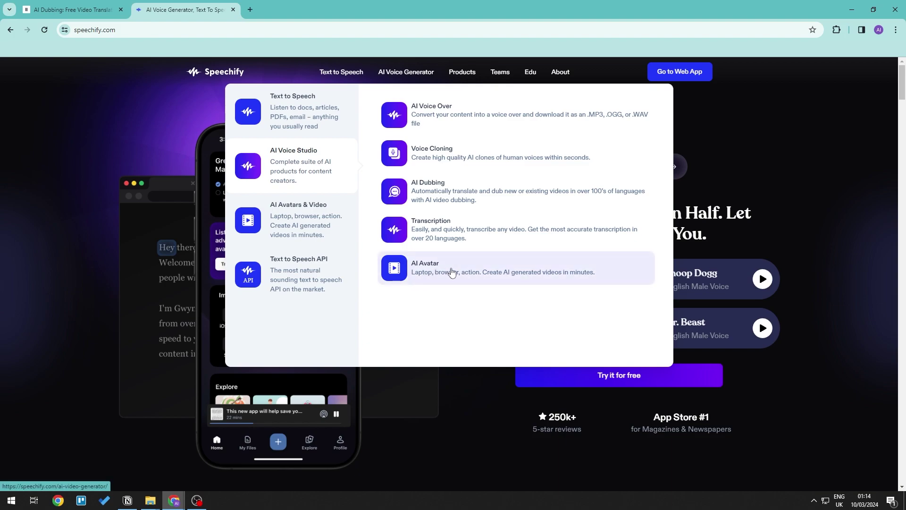
Open the Speechify web app and its Templates page with 15 templates like Spotify Audio Ad
left_click(686, 71)
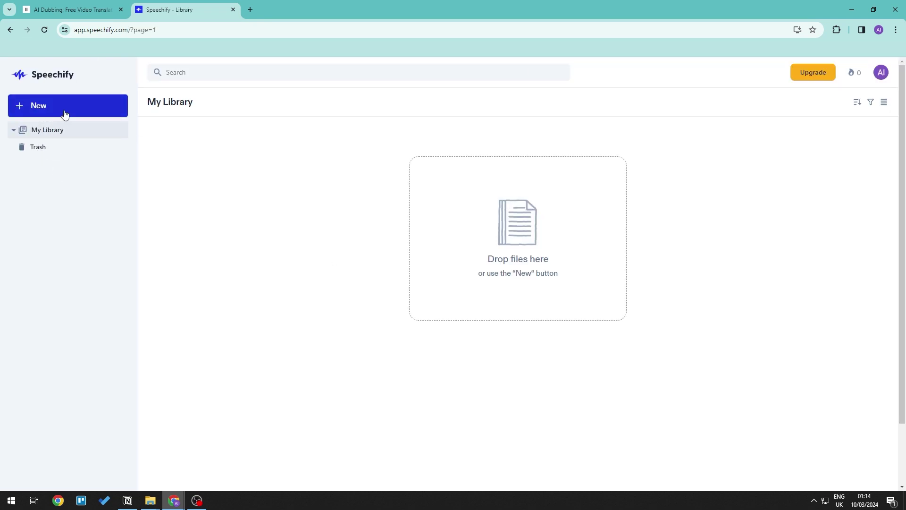
left_click(106, 111)
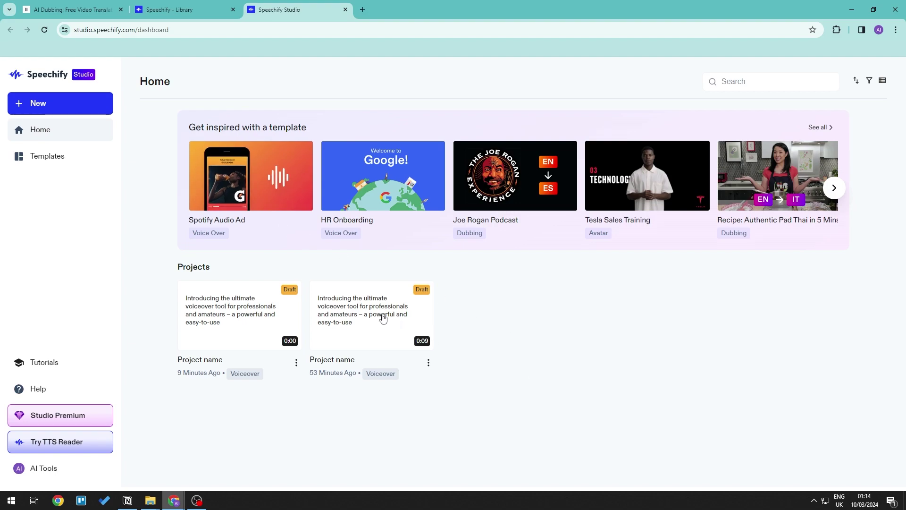
left_click(818, 127)
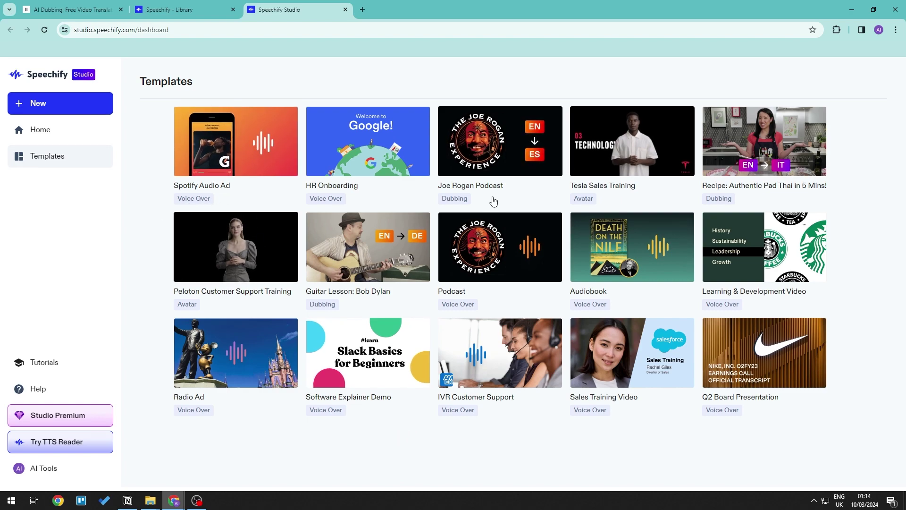
Load the Spotify Audio Ad template (Gatorade ad voiced by Guy) and view Slide 2 in slide layout
left_click(263, 122)
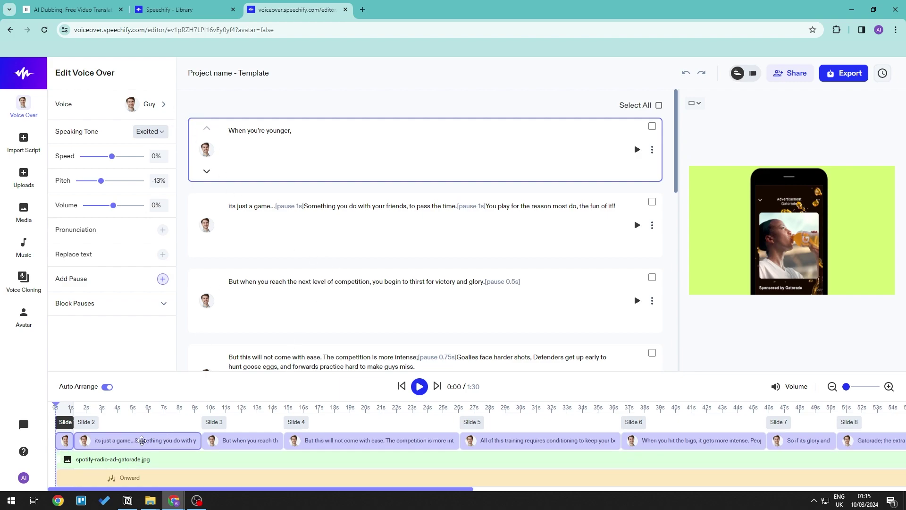
left_click(132, 437)
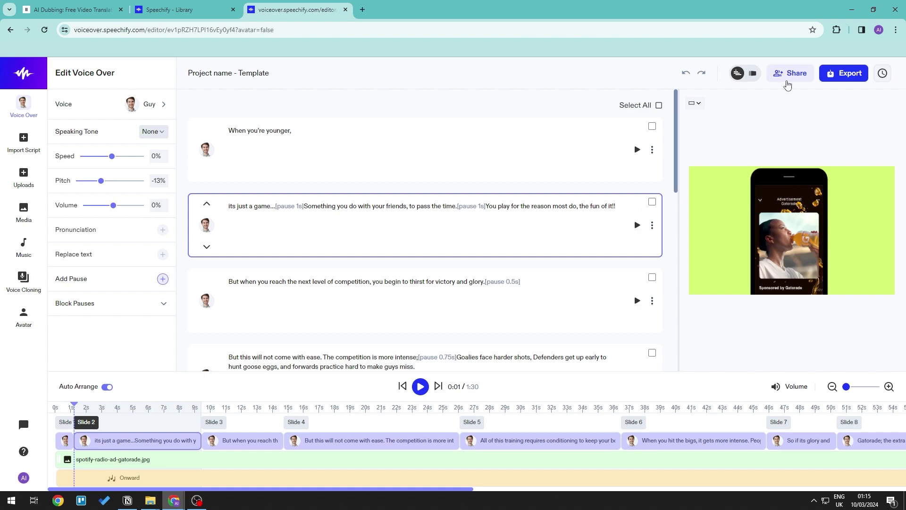
left_click(751, 72)
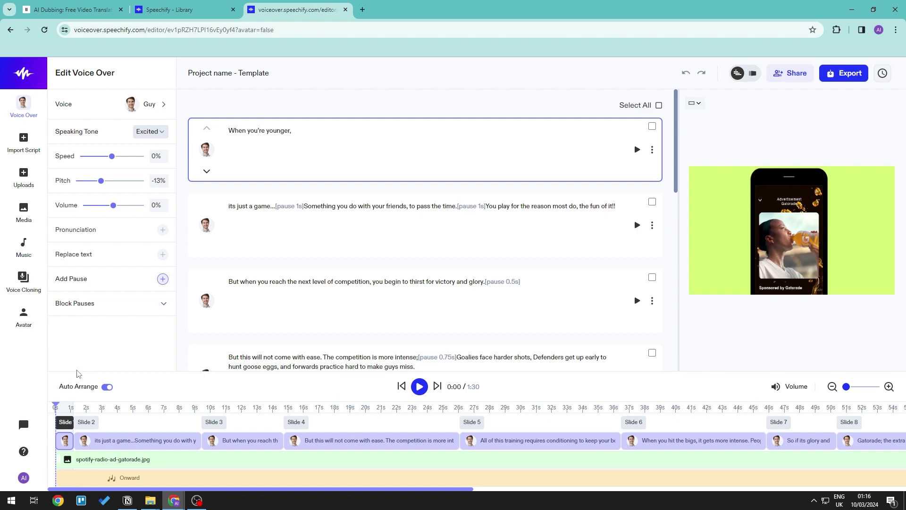
Browse alternative voices to Guy, then bring up the Voice Cloning panel for recording or uploading MP3/WAV
left_click(151, 105)
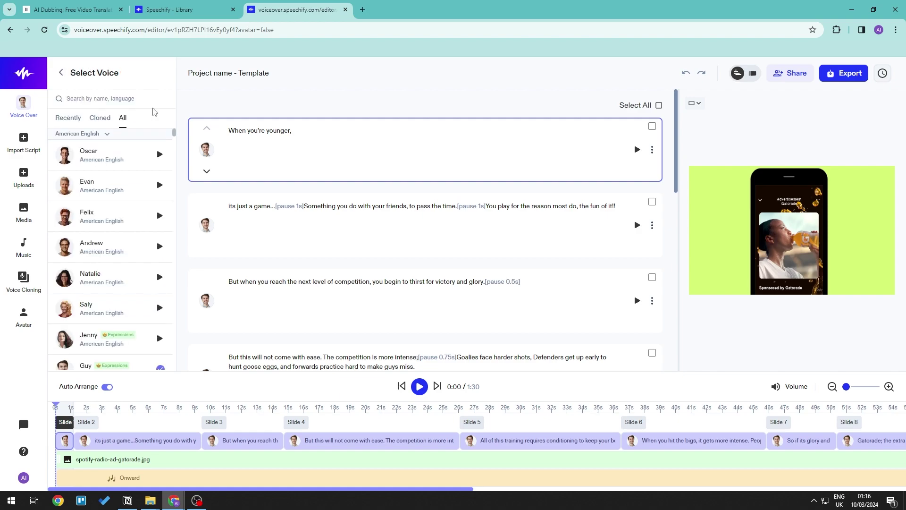
scroll(111, 256, "down", 5)
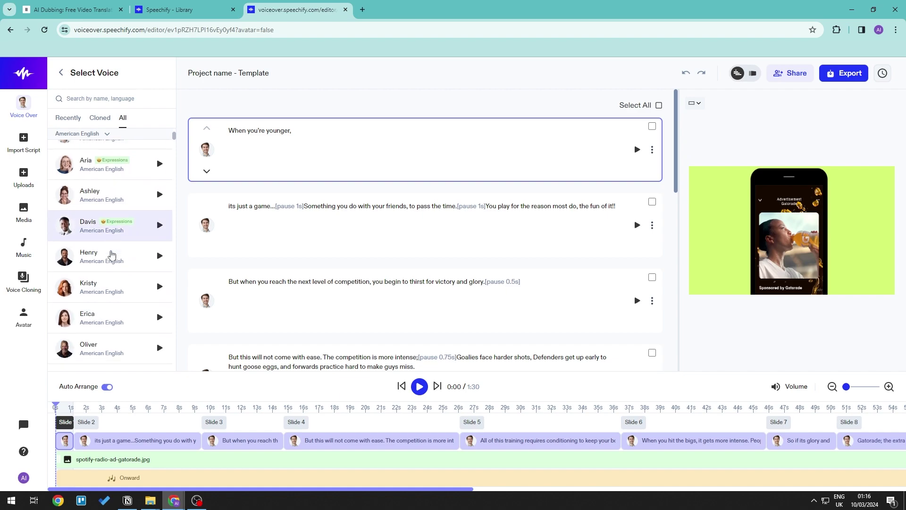
scroll(112, 255, "down", 10)
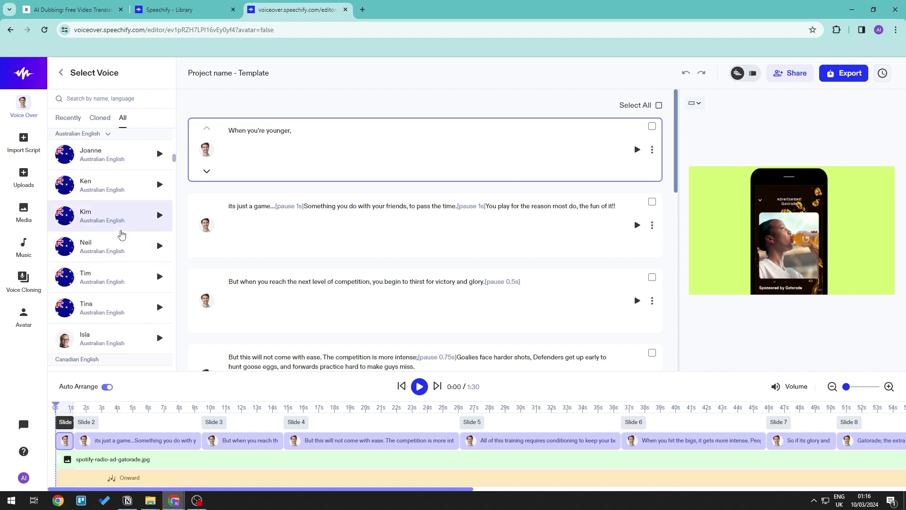
scroll(93, 232, "up", 10)
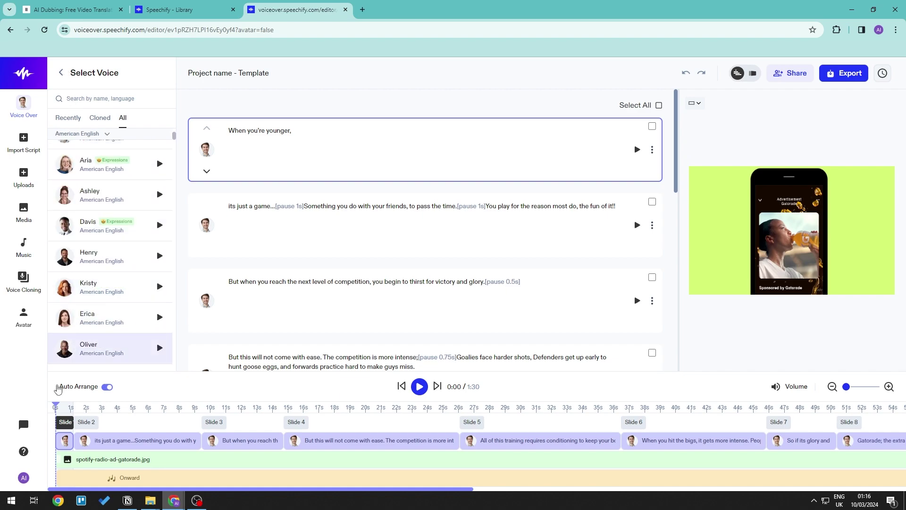
left_click(61, 73)
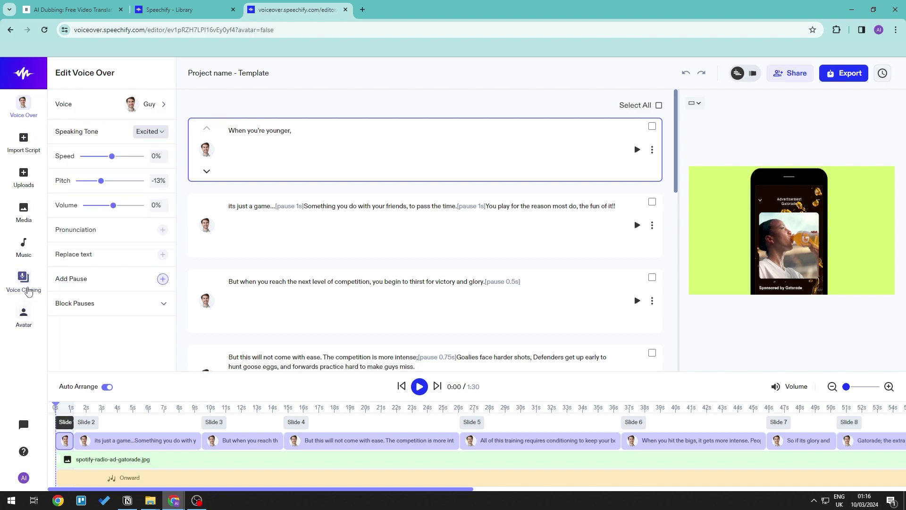
left_click(28, 286)
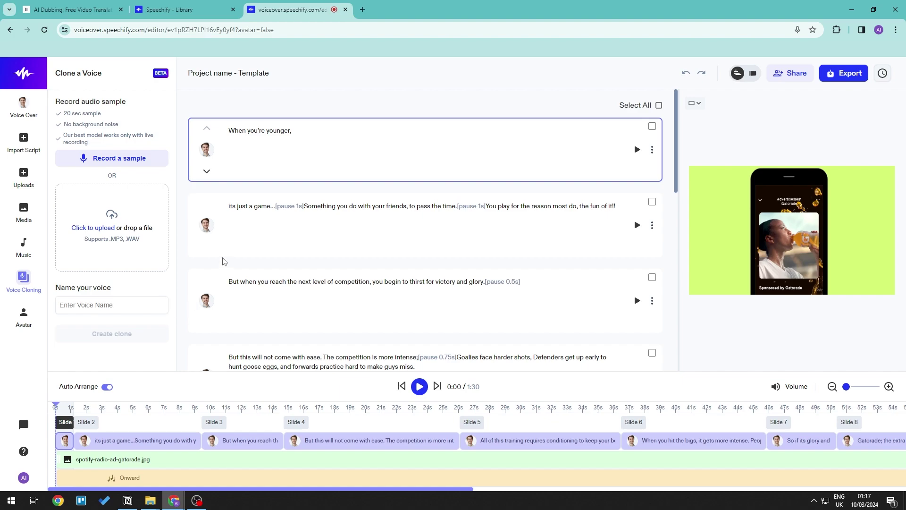
Browse the grid of available Speechify avatars
left_click(23, 316)
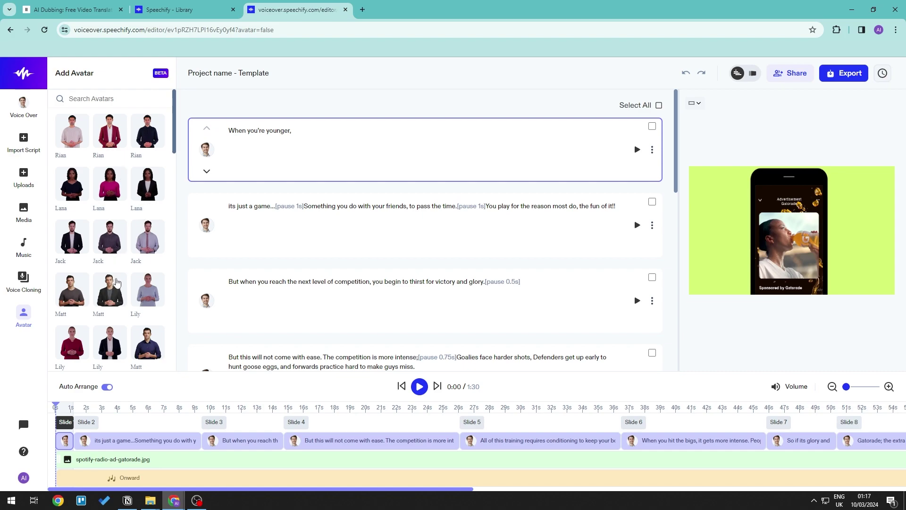
scroll(126, 262, "down", 2)
scroll(127, 263, "down", 10)
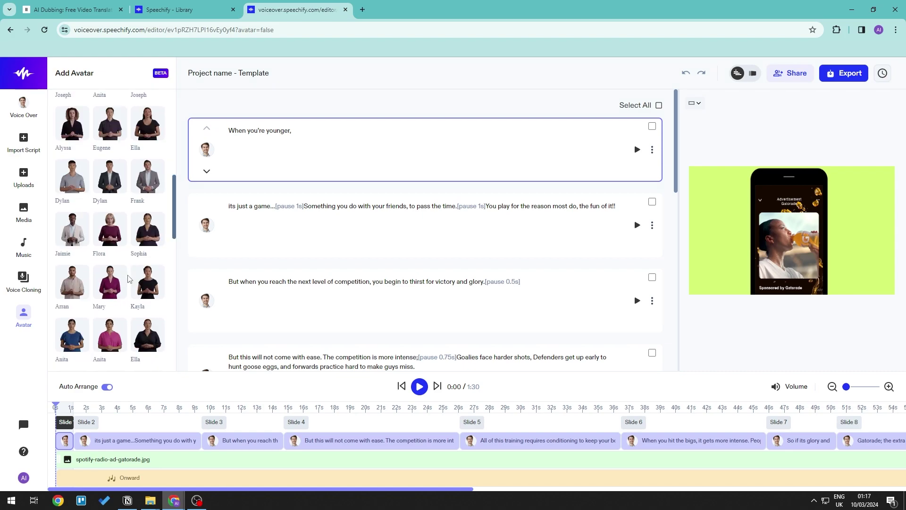
scroll(127, 277, "down", 5)
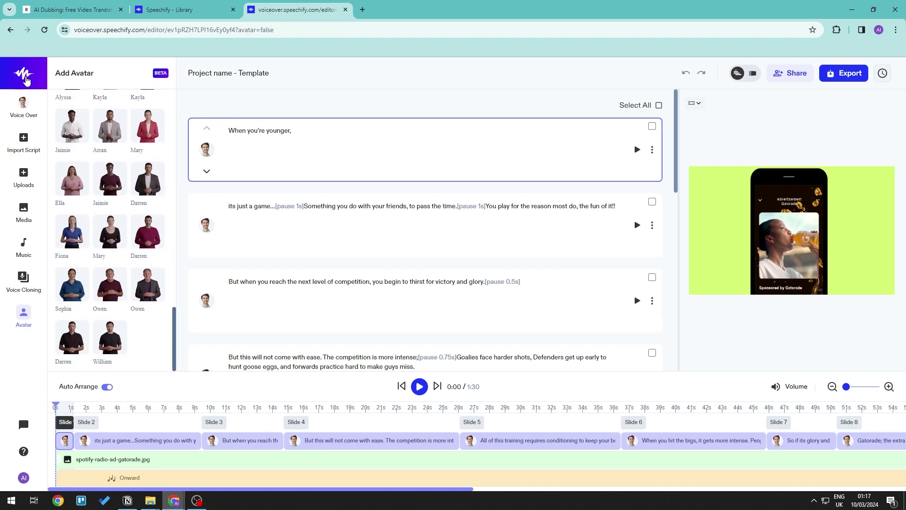
Create a project from the Tesla Sales Training template, then load the Pad Thai recipe dubbing template
left_click(26, 81)
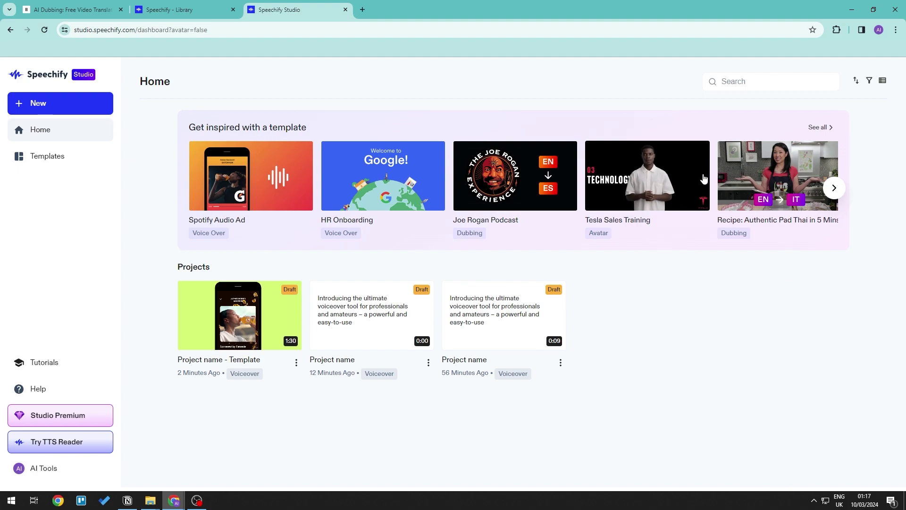
left_click(640, 177)
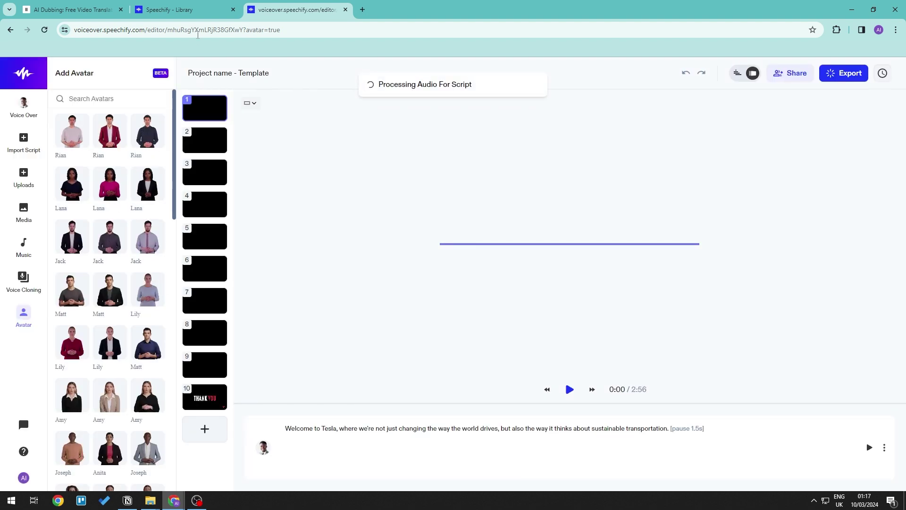
left_click(10, 30)
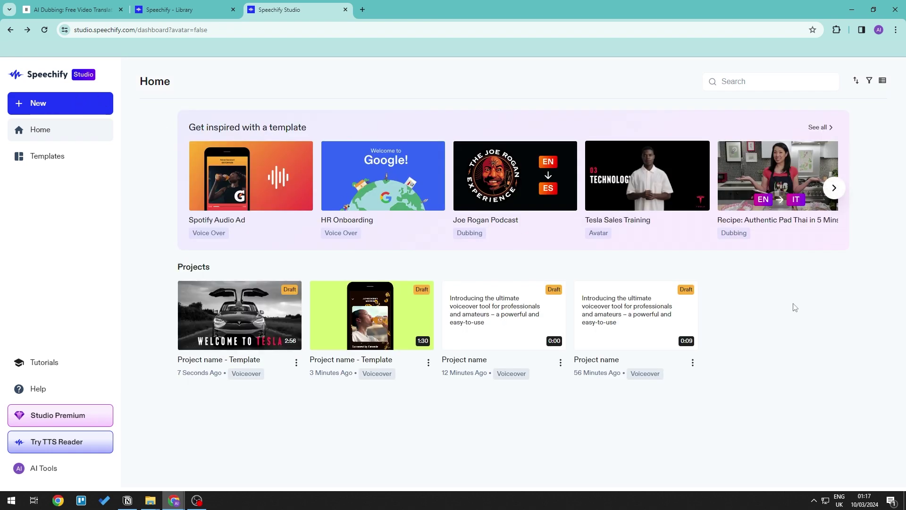
left_click(787, 181)
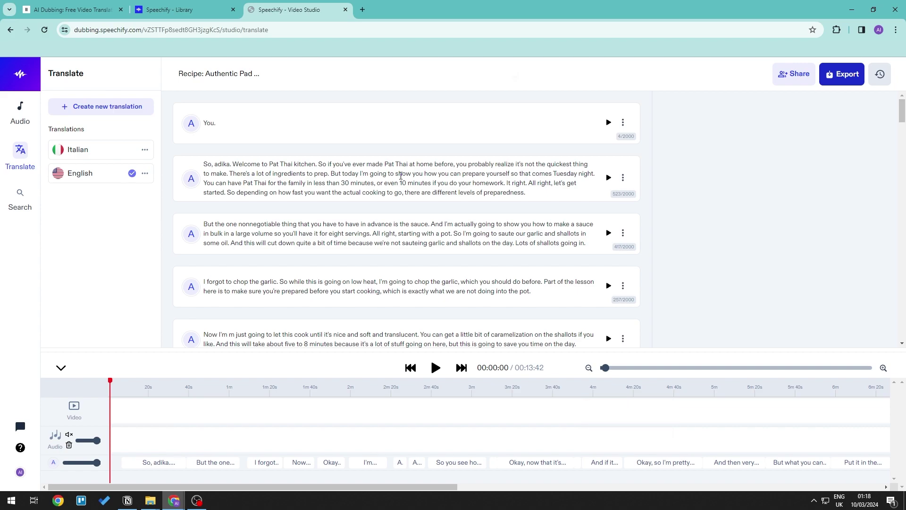
Play the Pad Thai video from 0:44, switch the transcript to Italian, and pause at 0:57
left_click(198, 388)
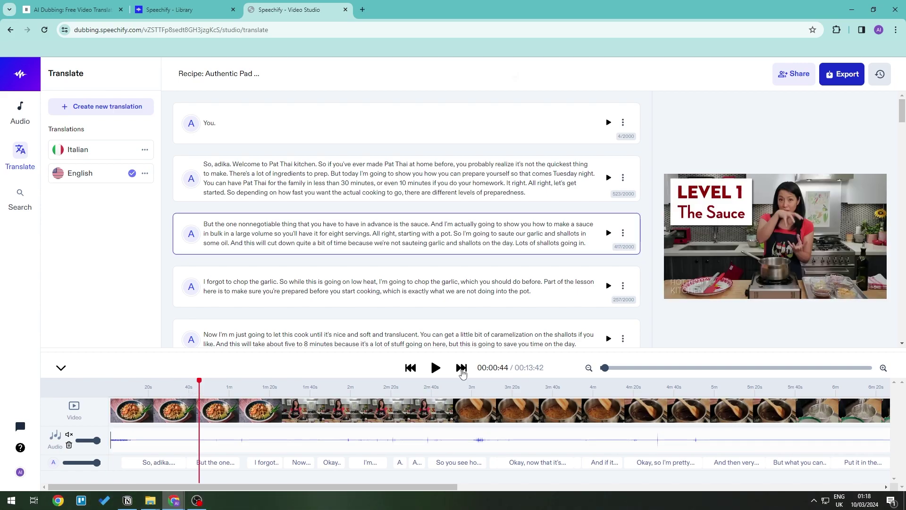
left_click(435, 368)
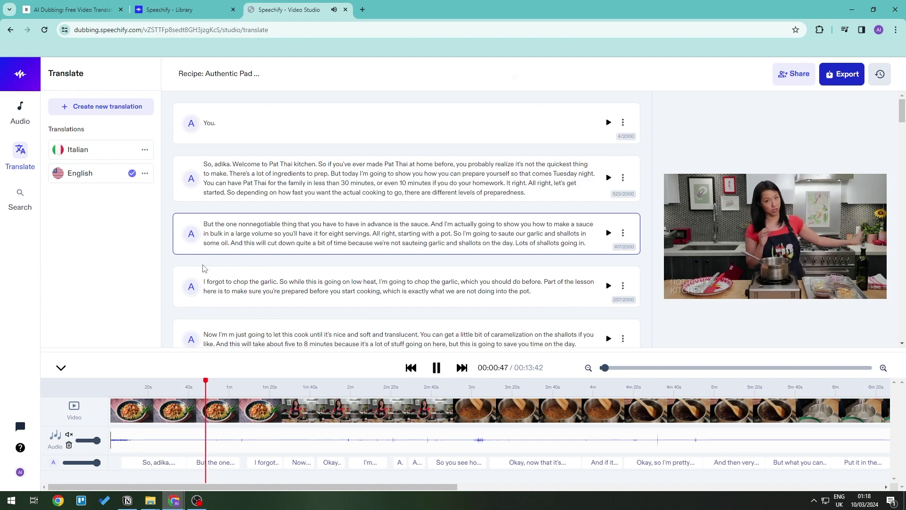
left_click(78, 151)
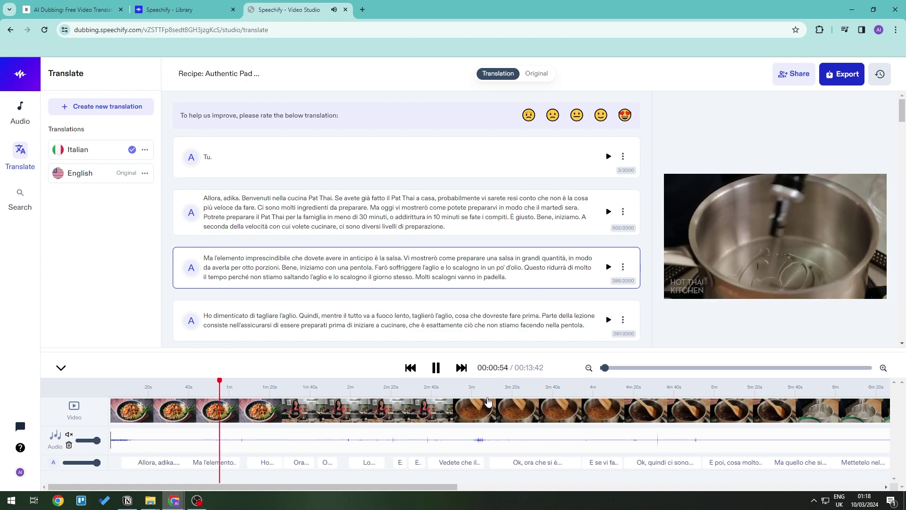
left_click(436, 368)
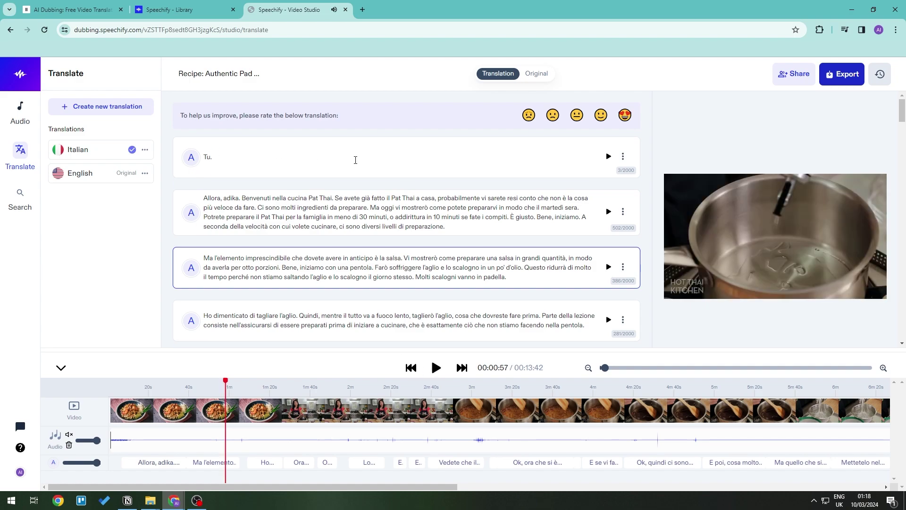